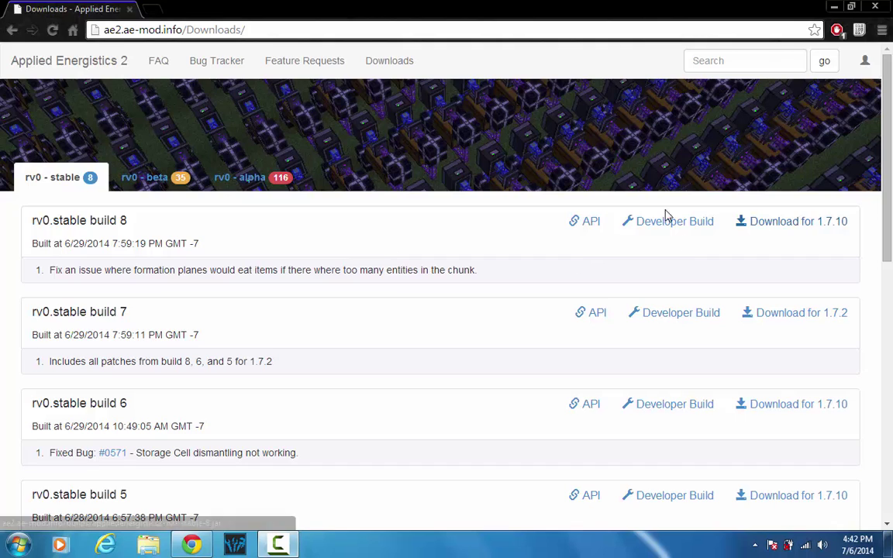
Close the Chrome window showing the Applied Energistics 2 rv0.stable build 8 downloads page.
{"action": "left_click_drag", "start_coordinate": [141, 227], "coordinate": [28, 214]}
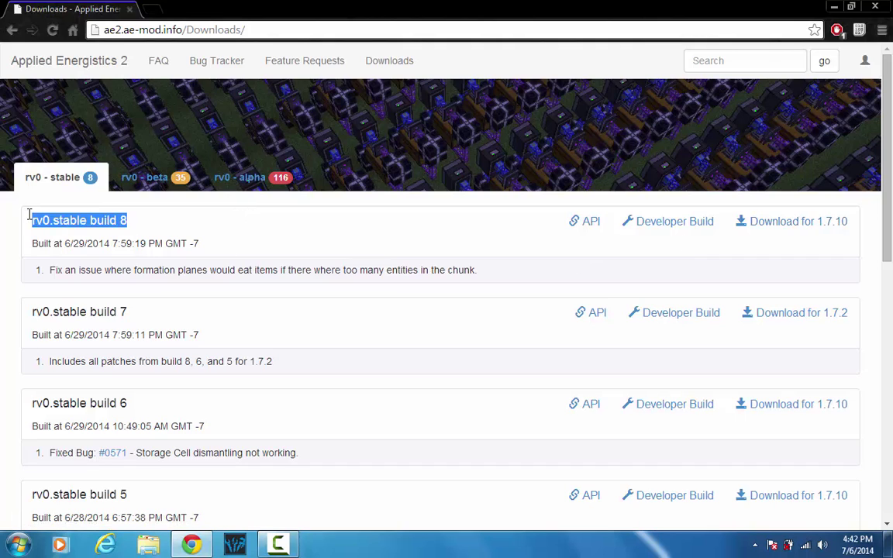
{"action": "left_click", "coordinate": [276, 220]}
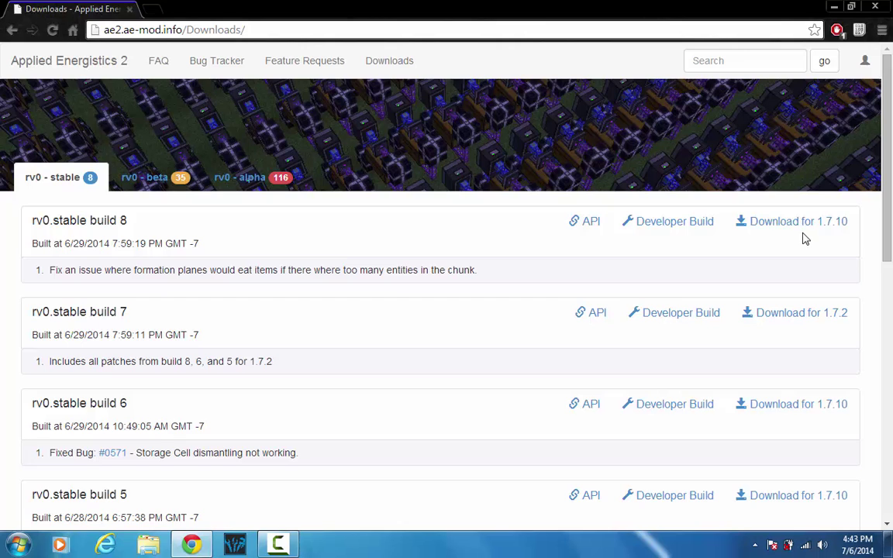
{"action": "left_click", "coordinate": [871, 7]}
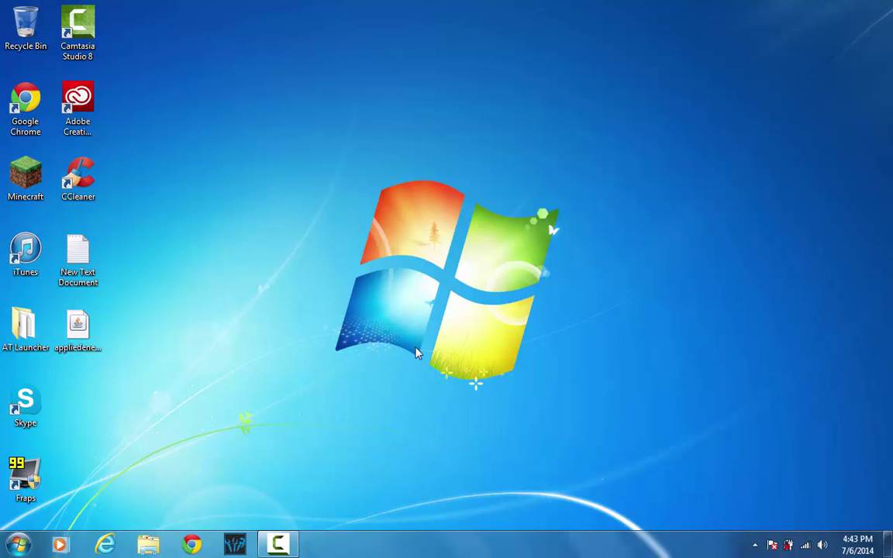
Move the appliedenergistics2-rv0-stable-8 jar to the desktop centre and get Run ready with %appdata%.
{"action": "left_click_drag", "start_coordinate": [77, 325], "coordinate": [443, 248]}
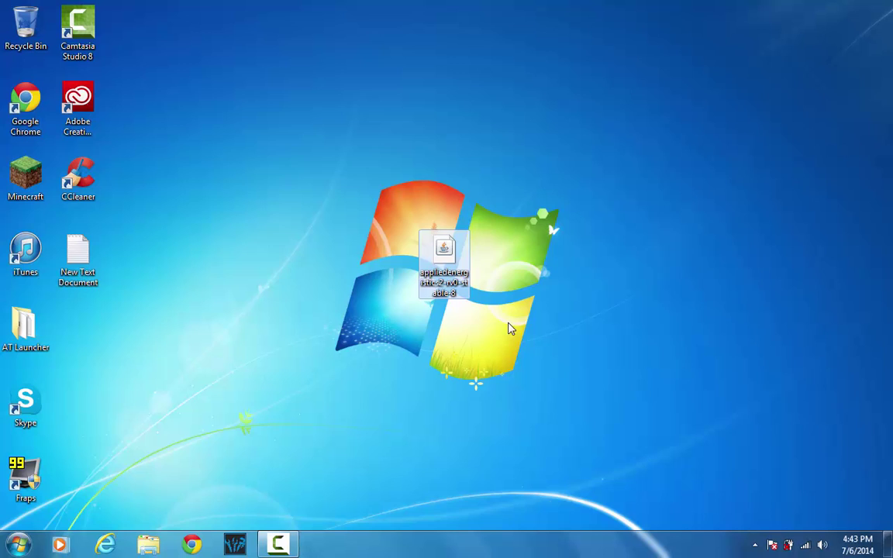
{"action": "left_click", "coordinate": [510, 328]}
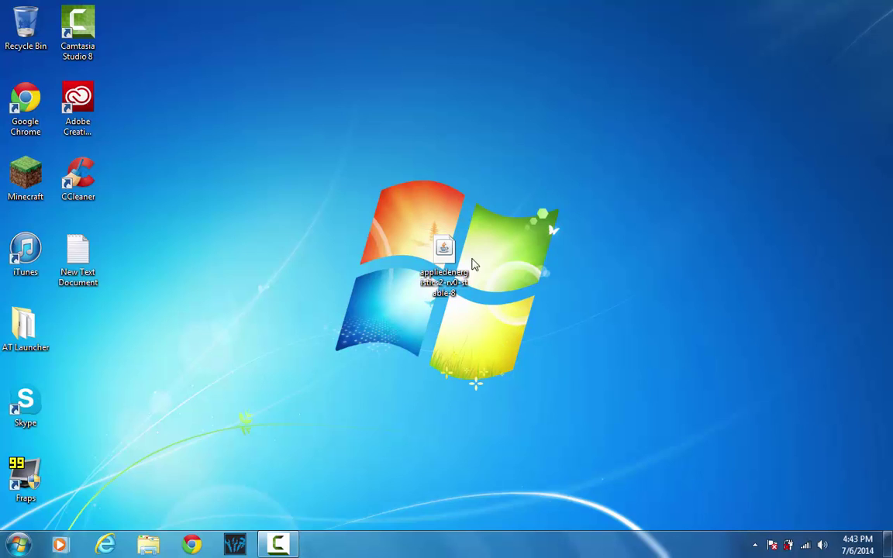
{"action": "key", "text": "alt"}
{"action": "key", "text": "super+r"}
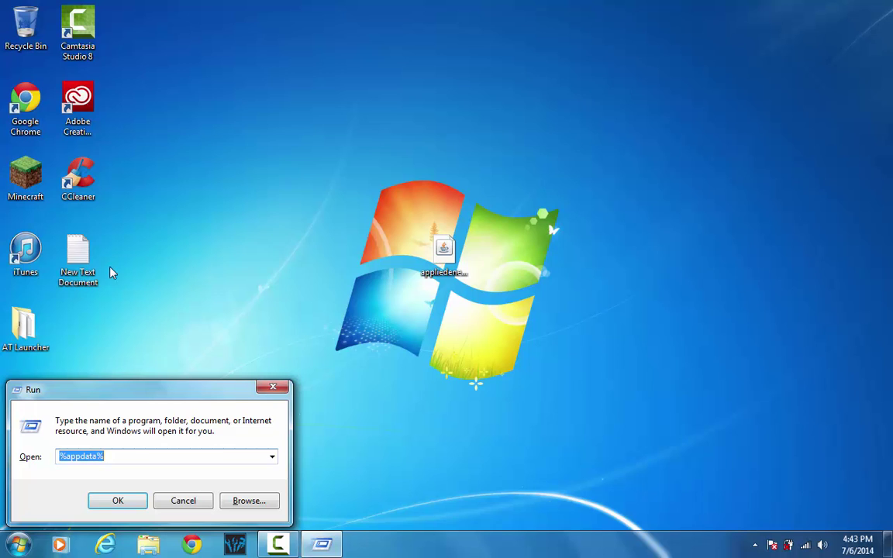
{"action": "left_click_drag", "start_coordinate": [235, 392], "coordinate": [474, 176]}
{"action": "key", "text": "super"}
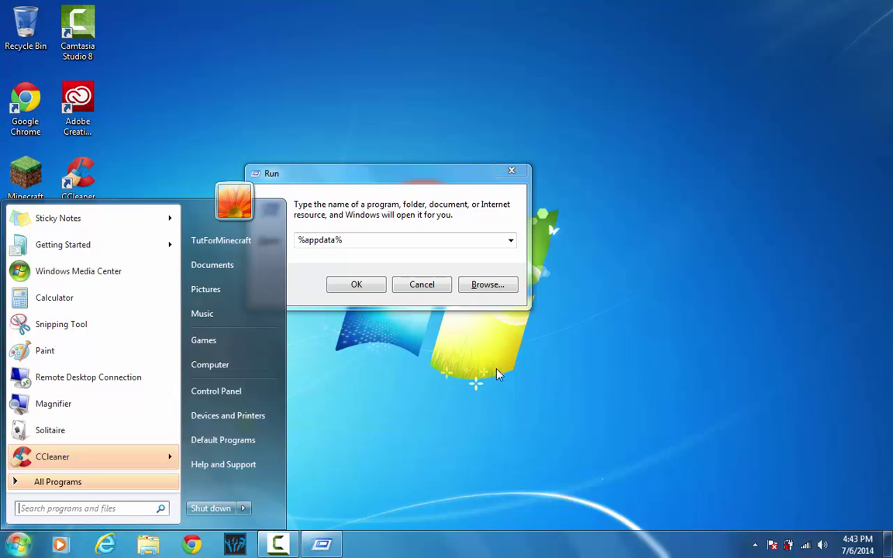
{"action": "left_click", "coordinate": [398, 226]}
{"action": "left_click", "coordinate": [304, 241]}
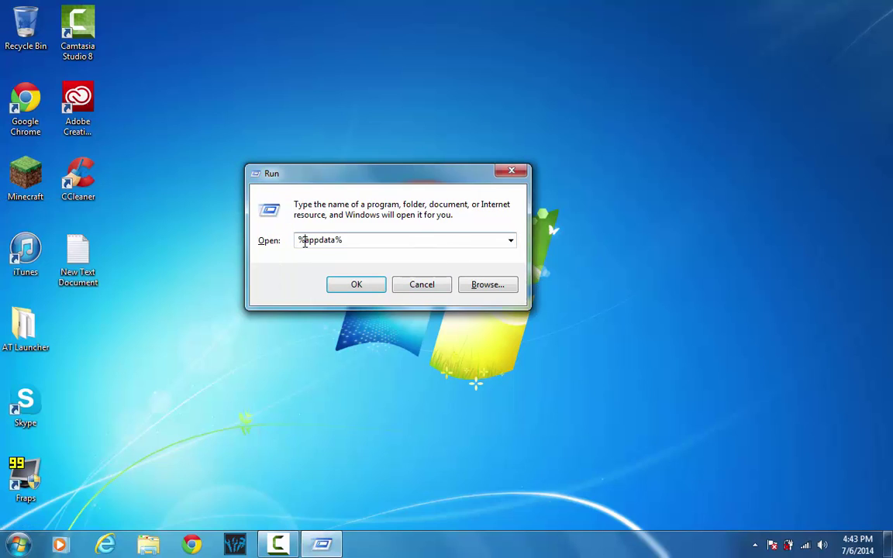
Run %appdata%, open .minecraft\mods in Explorer, and snap that window to the right half.
{"action": "left_click", "coordinate": [364, 288]}
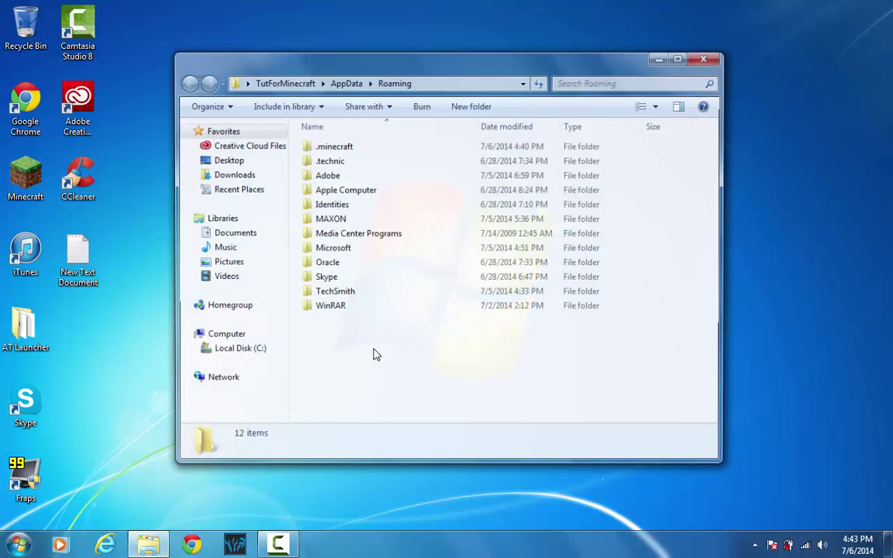
{"action": "left_click_drag", "start_coordinate": [343, 53], "coordinate": [365, 2]}
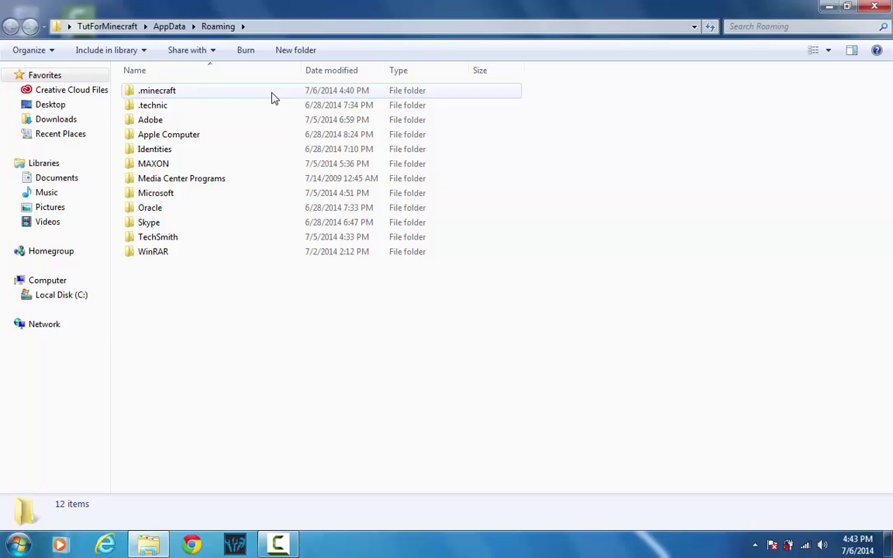
{"action": "double_click", "coordinate": [129, 91]}
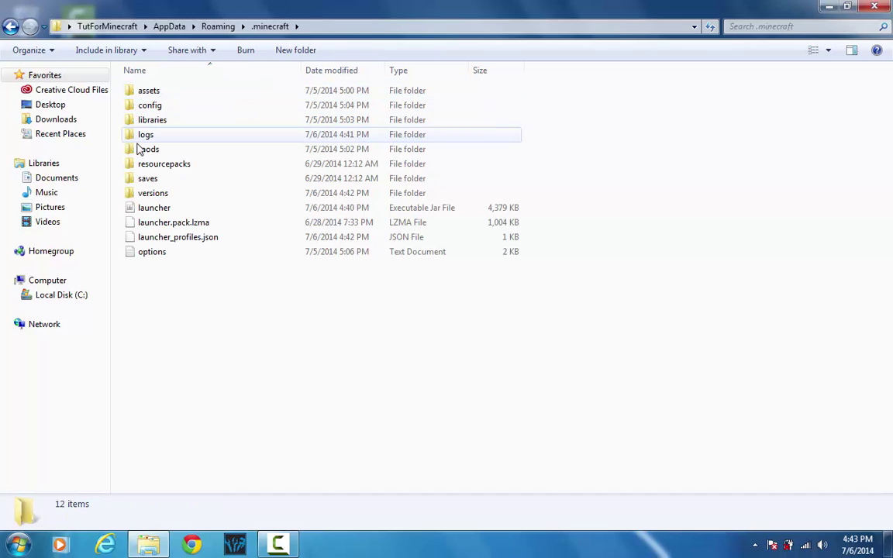
{"action": "double_click", "coordinate": [139, 148]}
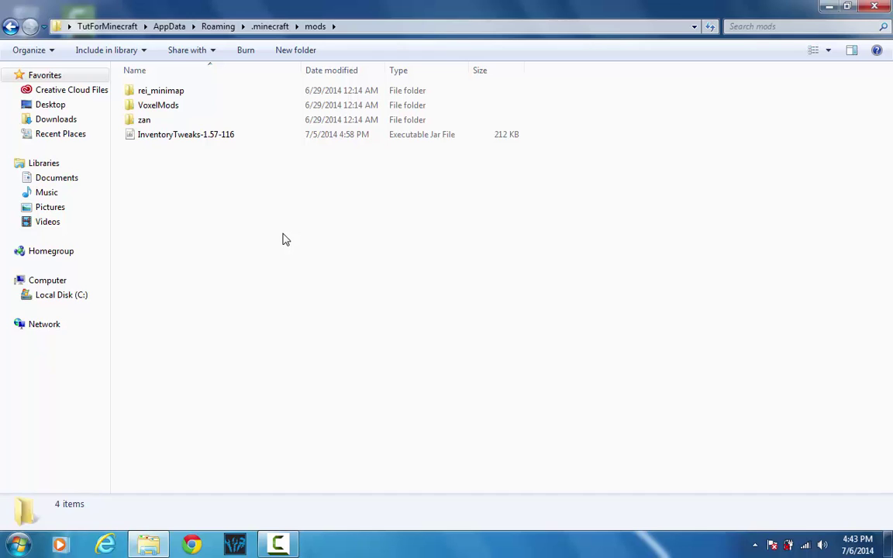
{"action": "double_click", "coordinate": [314, 11]}
{"action": "key", "text": "super+Right"}
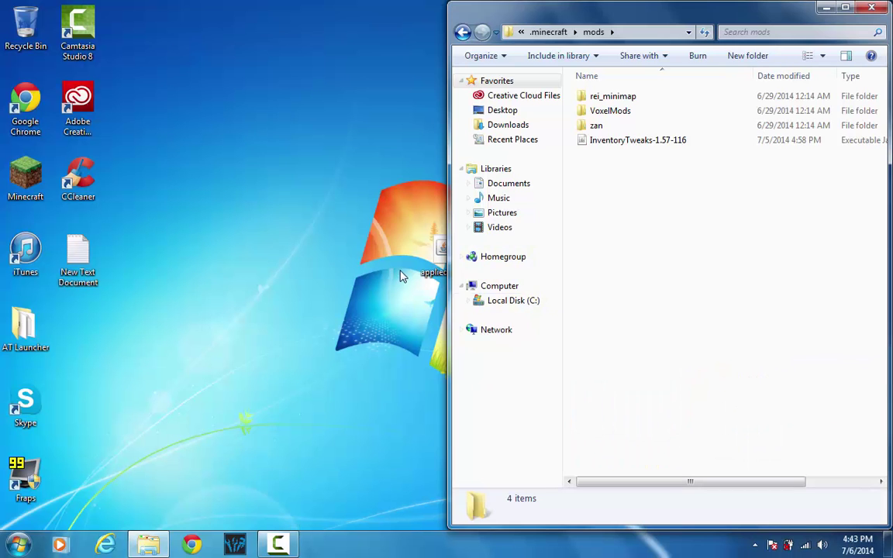
Move the appliedenergistics2-rv0-stable-8 jar from the desktop into the mods folder.
{"action": "left_click_drag", "start_coordinate": [432, 255], "coordinate": [335, 262]}
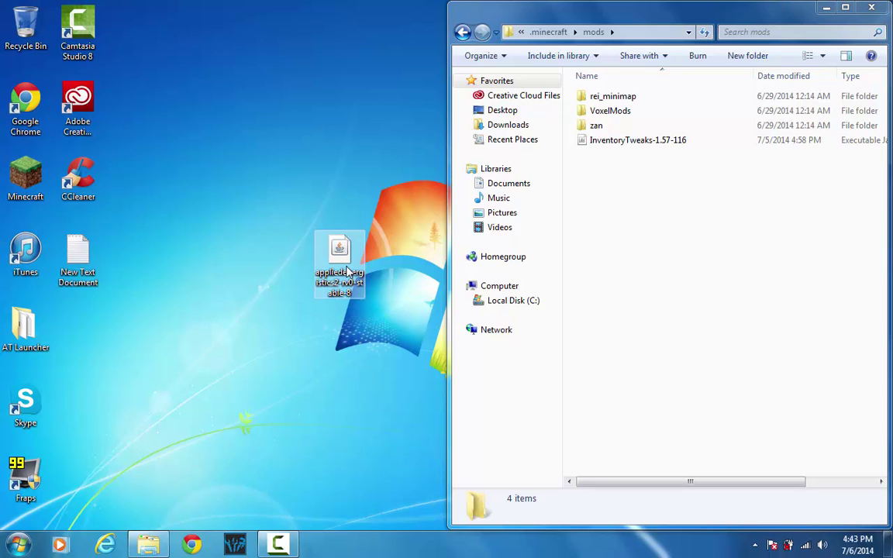
{"action": "left_click_drag", "start_coordinate": [289, 195], "coordinate": [353, 310]}
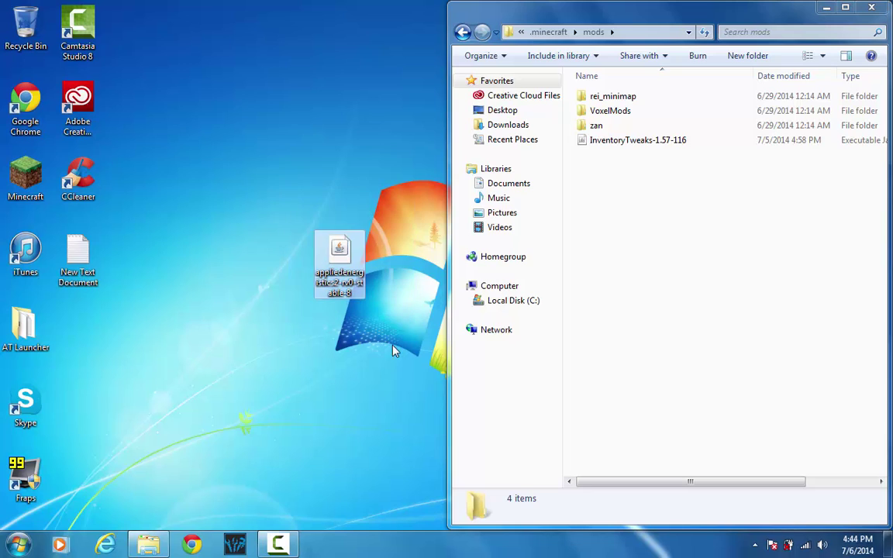
{"action": "left_click_drag", "start_coordinate": [318, 236], "coordinate": [666, 307]}
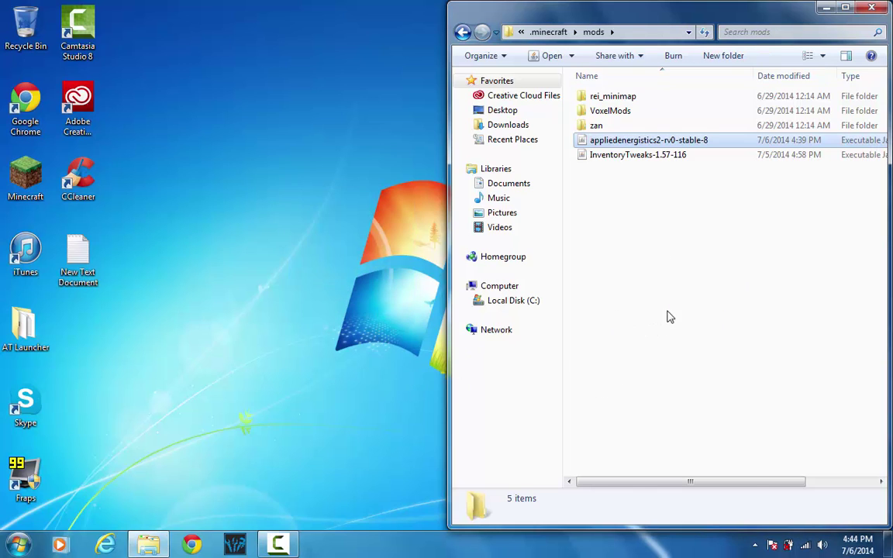
Delete InventoryTweaks-1.57-116 from the mods folder and move the window toward the centre.
{"action": "left_click", "coordinate": [672, 156]}
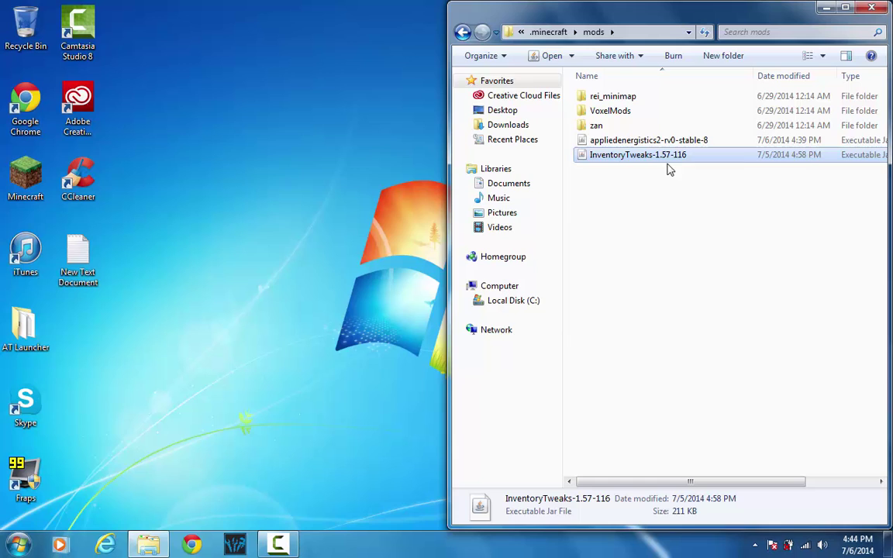
{"action": "key", "text": "Delete"}
{"action": "key", "text": "Return"}
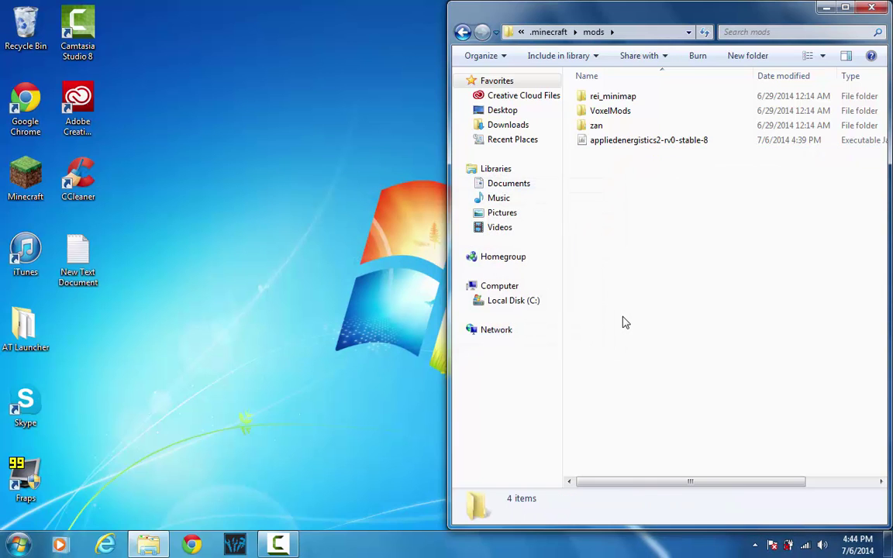
{"action": "left_click_drag", "start_coordinate": [654, 14], "coordinate": [485, 70]}
Close the mods folder and launch Minecraft 1.7.10 with Forge, confirming the launcher prompt.
{"action": "left_click", "coordinate": [632, 61]}
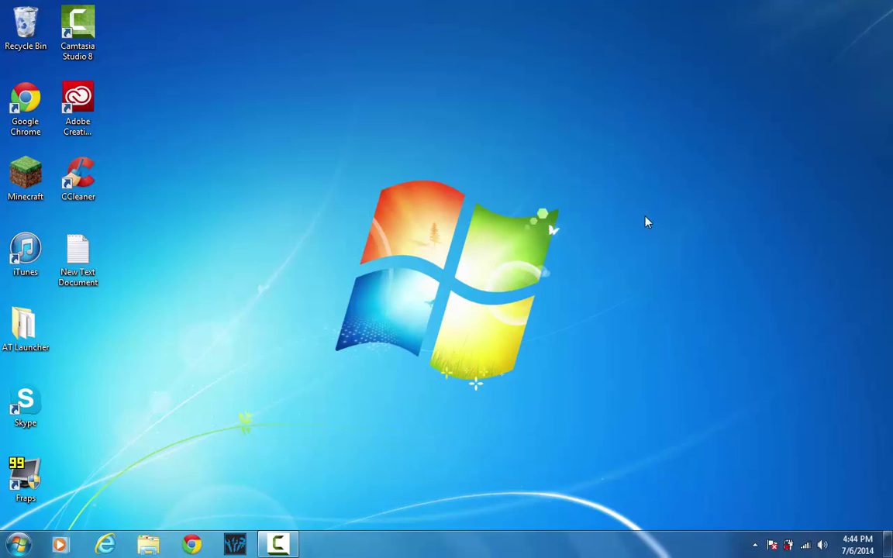
{"action": "double_click", "coordinate": [31, 175]}
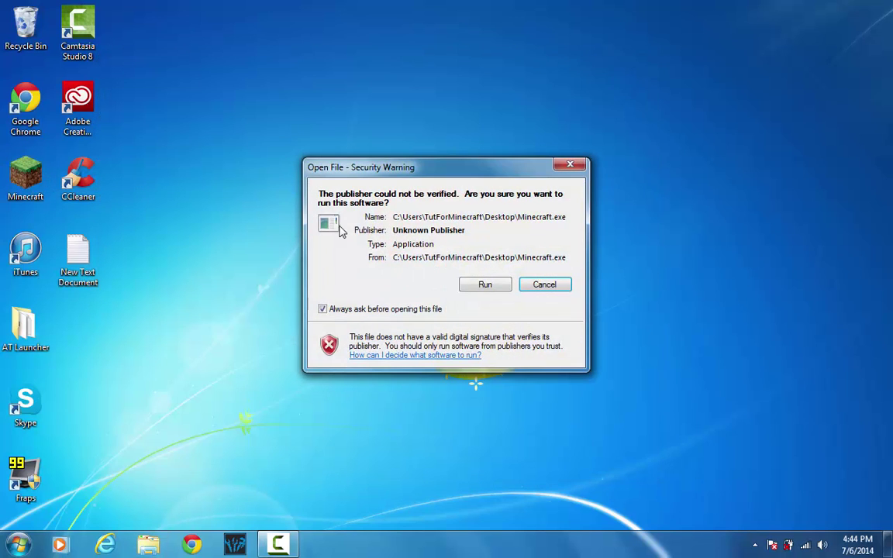
{"action": "left_click", "coordinate": [488, 285]}
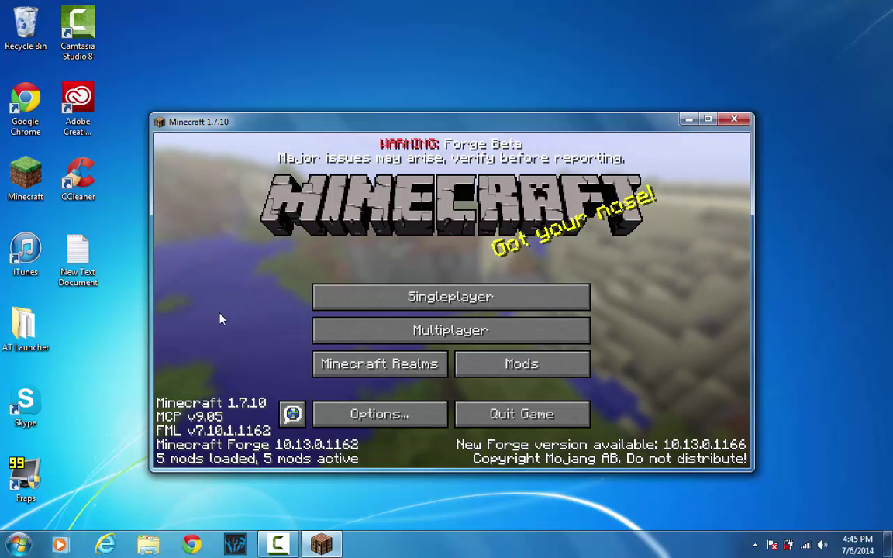
In the Mods list, inspect AppliedEnergistics2 Core and Applied Energistics 2 rv0-stable-8.
{"action": "left_click", "coordinate": [398, 297]}
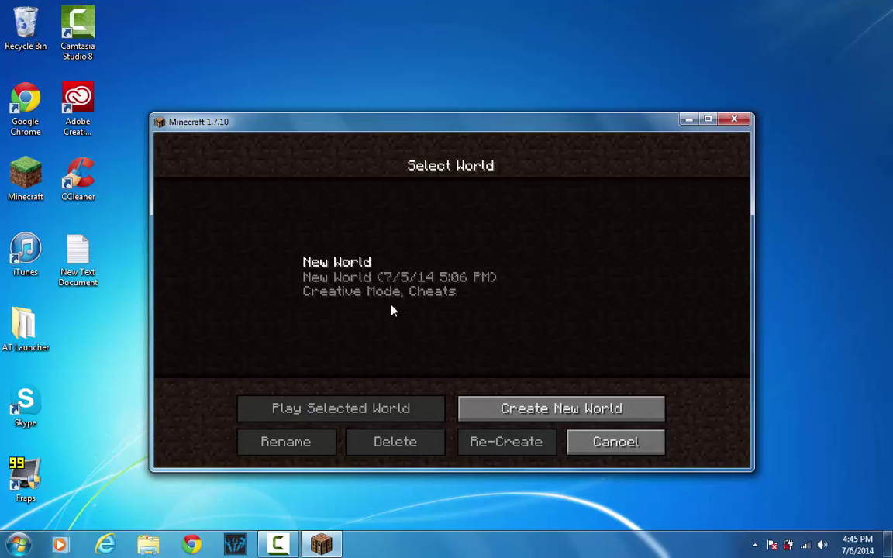
{"action": "left_click", "coordinate": [578, 442]}
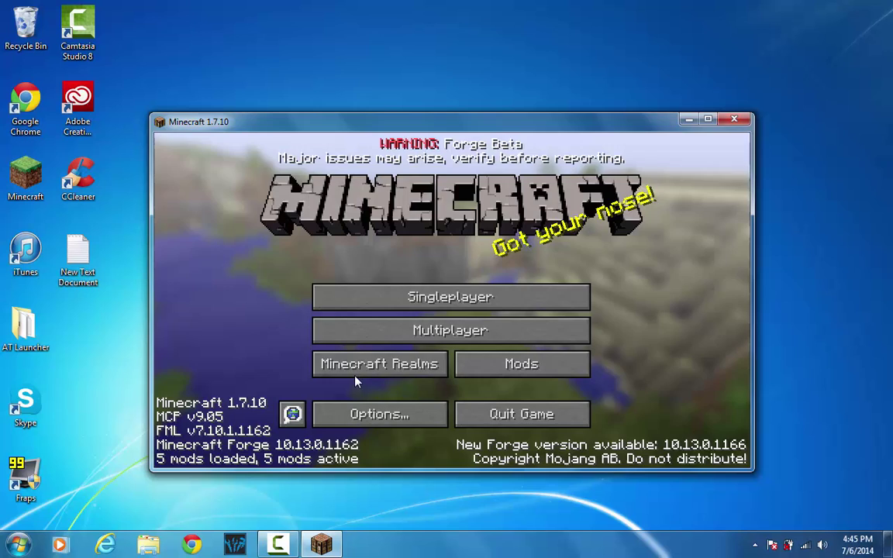
{"action": "left_click", "coordinate": [521, 375]}
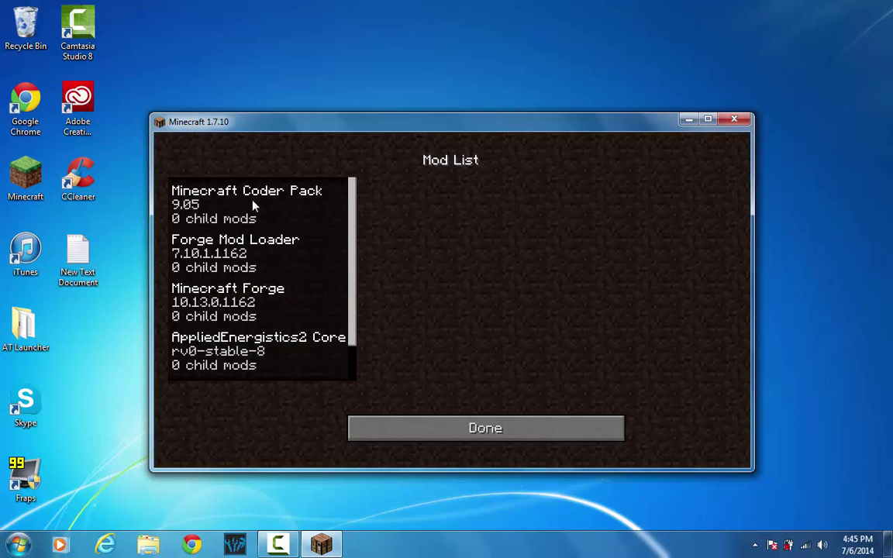
{"action": "left_click_drag", "start_coordinate": [357, 296], "coordinate": [357, 371]}
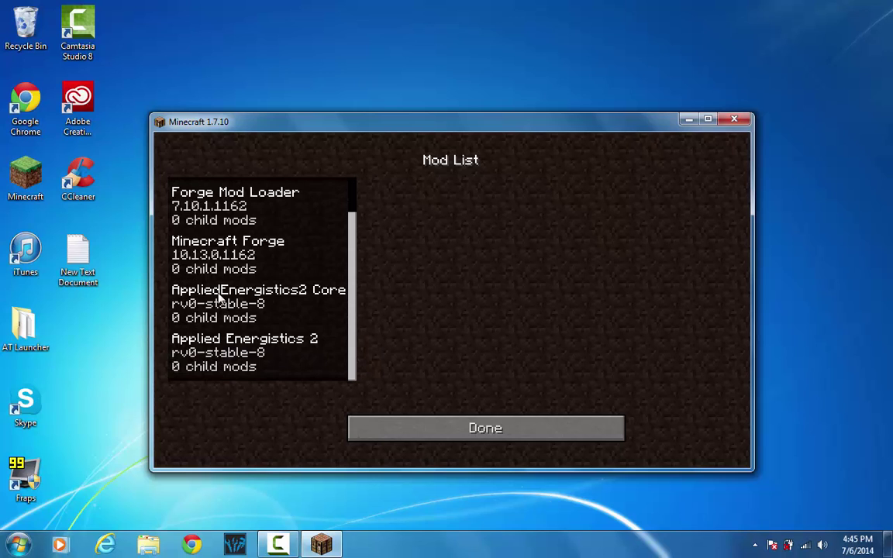
{"action": "left_click", "coordinate": [297, 303]}
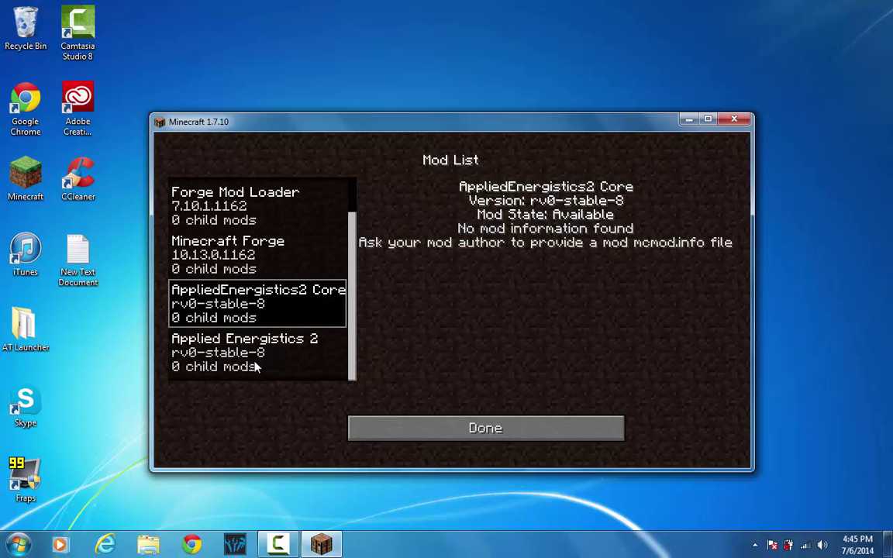
{"action": "left_click", "coordinate": [279, 372]}
Leave the mod list, then select and play the New World creative save.
{"action": "left_click", "coordinate": [401, 427]}
{"action": "left_click", "coordinate": [372, 296]}
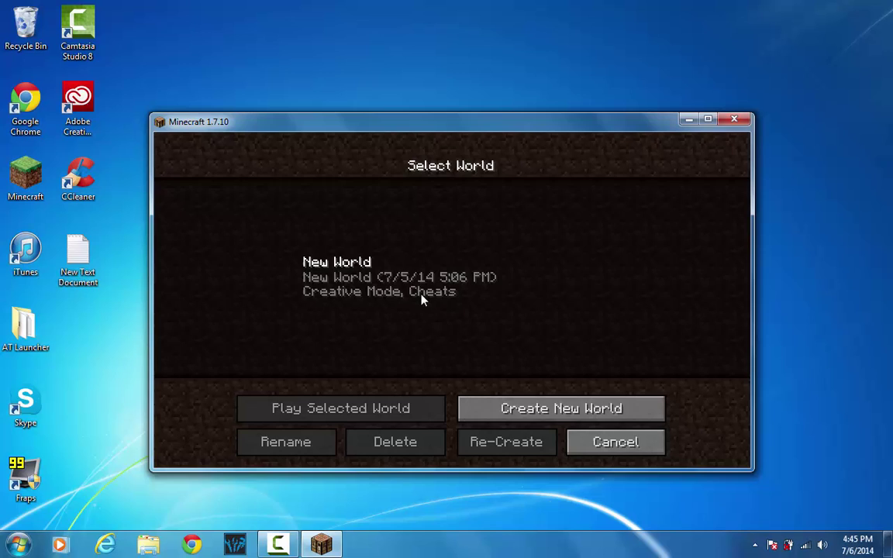
{"action": "left_click", "coordinate": [400, 276]}
{"action": "left_click", "coordinate": [400, 276]}
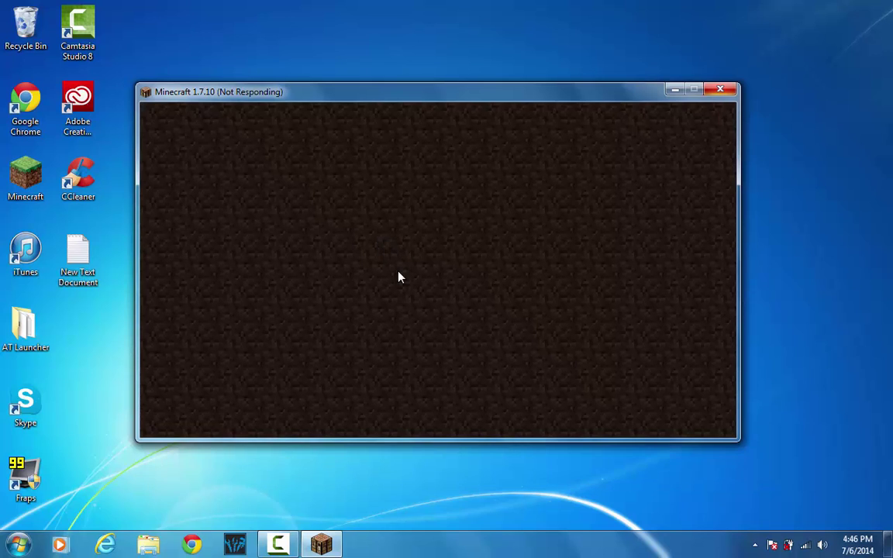
Open the inventory and clear all items from the hotbar.
{"action": "key", "text": "e"}
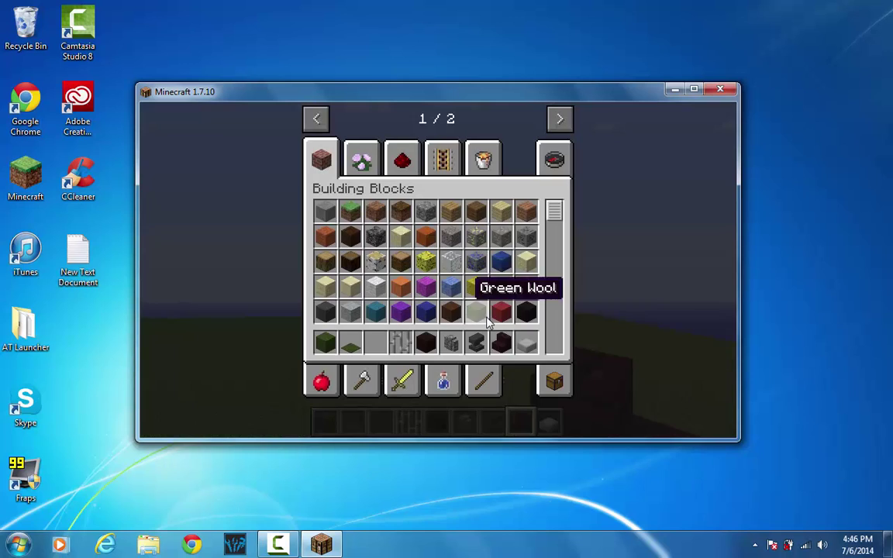
{"action": "left_click", "coordinate": [554, 380]}
{"action": "left_click", "coordinate": [554, 341], "text": "shift"}
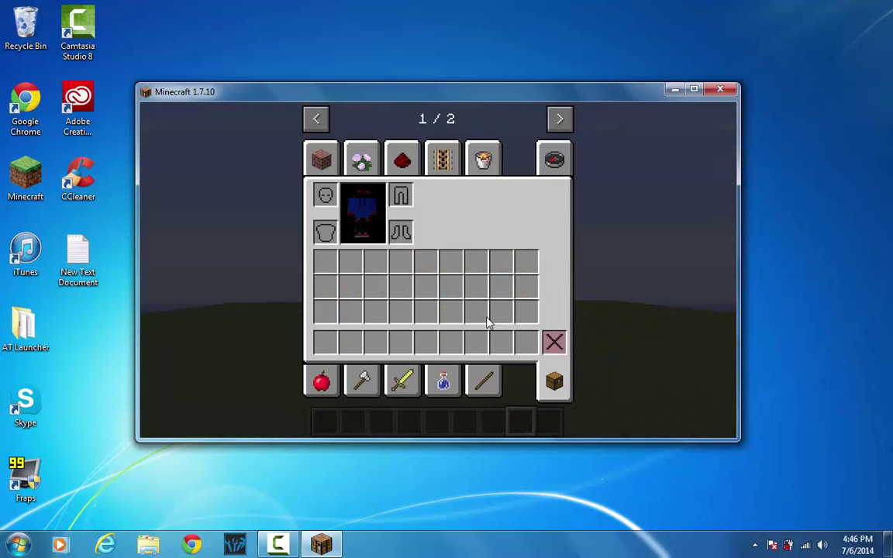
Put an ME Terminal from the Applied Energistics 2 creative tab into hotbar slot 1.
{"action": "left_click", "coordinate": [559, 118]}
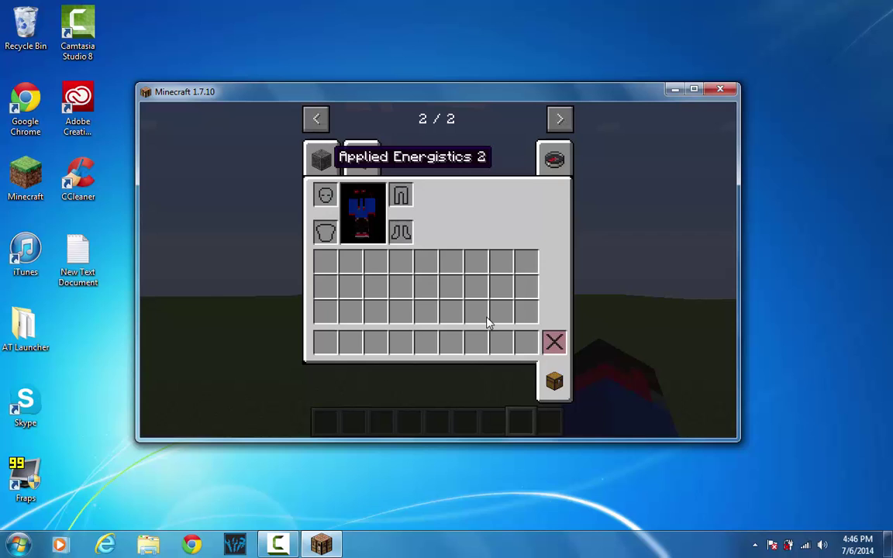
{"action": "left_click", "coordinate": [322, 159]}
{"action": "scroll", "coordinate": [488, 324], "scroll_direction": "down", "scroll_amount": 4}
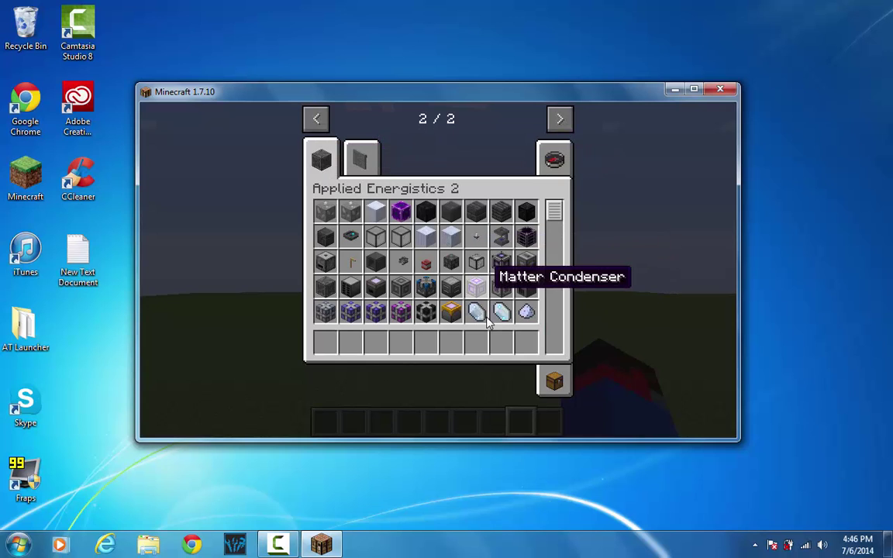
{"action": "scroll", "coordinate": [488, 324], "scroll_direction": "down", "scroll_amount": 8}
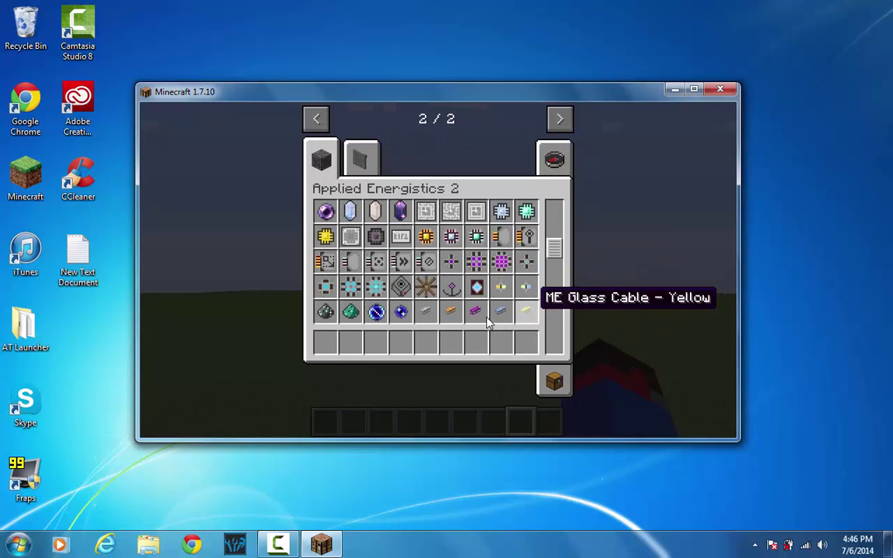
{"action": "scroll", "coordinate": [489, 323], "scroll_direction": "down", "scroll_amount": 4}
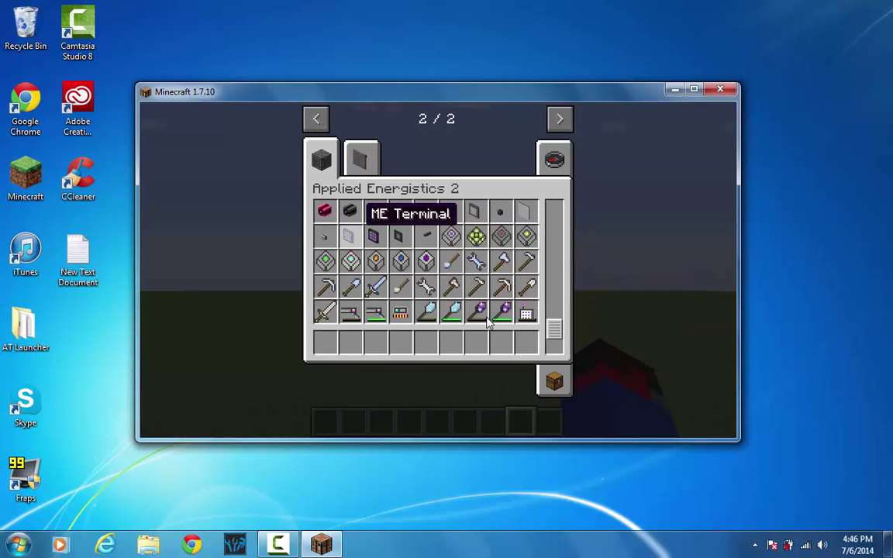
{"action": "left_click", "coordinate": [348, 237]}
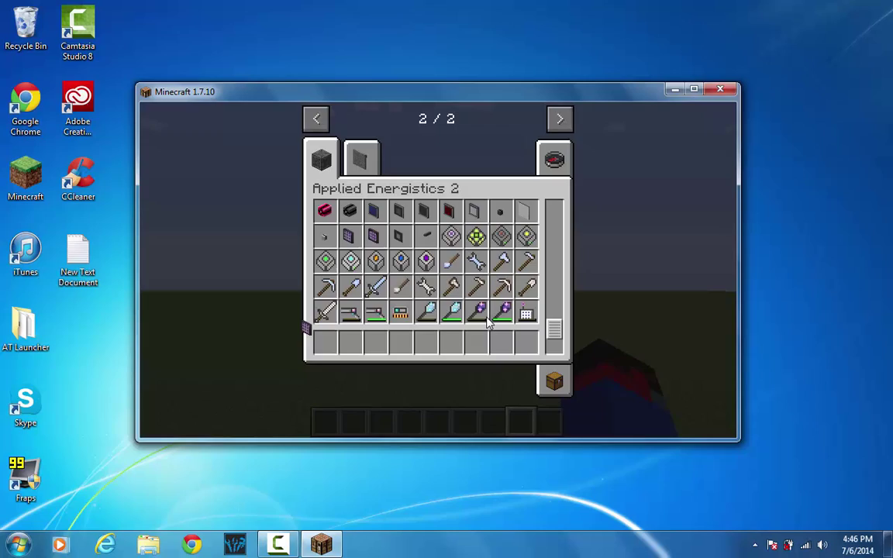
{"action": "left_click", "coordinate": [326, 342]}
Back in the world, place the ME Terminal as a block on the grass.
{"action": "key", "text": "e"}
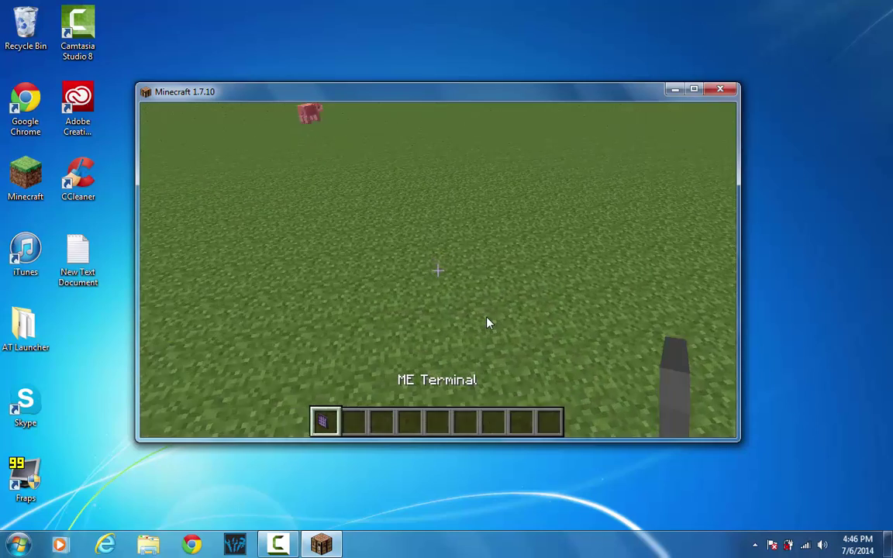
{"action": "right_click", "coordinate": [487, 323]}
{"action": "key", "text": "2"}
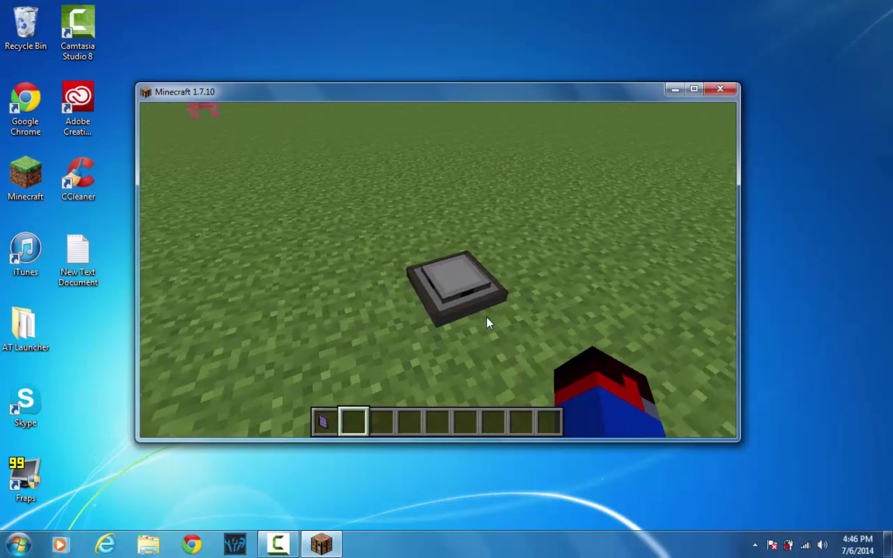
{"action": "key", "text": "1"}
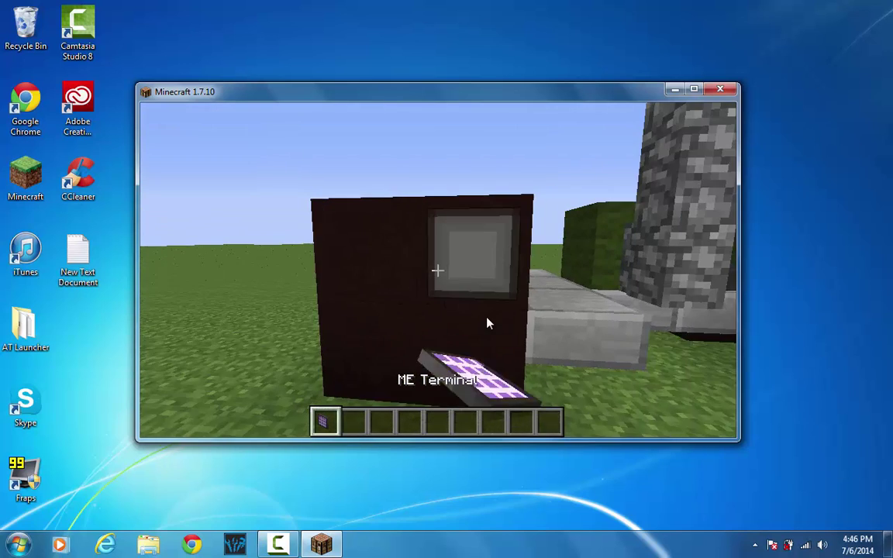
With an empty hand, open and close the wall terminal's interface, then punch the wall.
{"action": "key", "text": "2"}
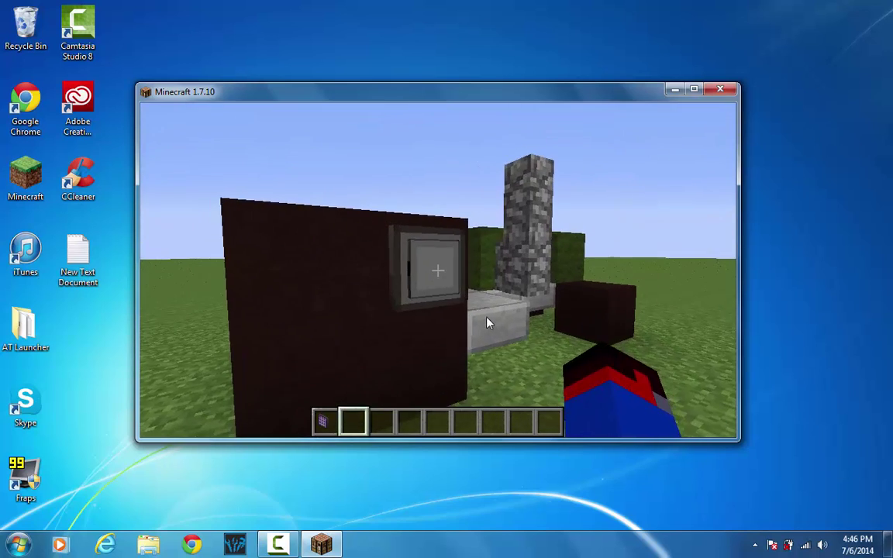
{"action": "right_click", "coordinate": [488, 323]}
{"action": "key", "text": "Escape"}
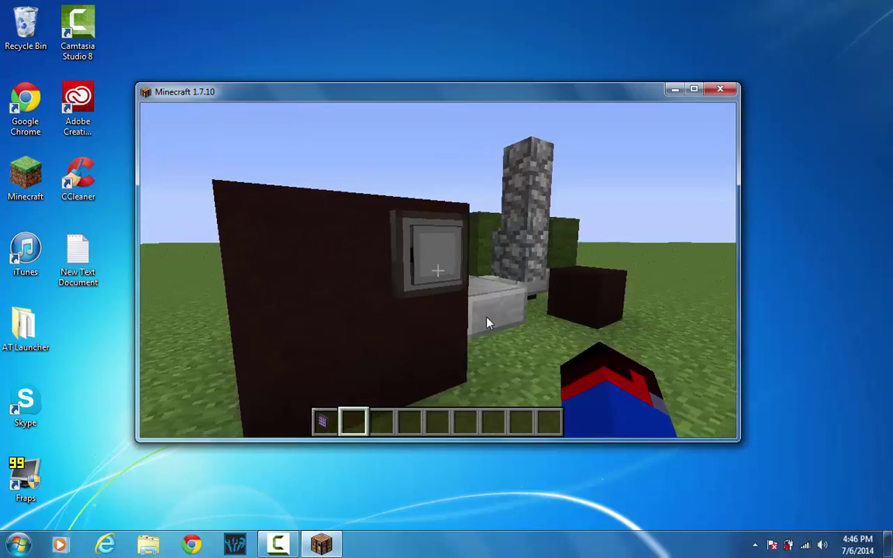
{"action": "left_click", "coordinate": [488, 323]}
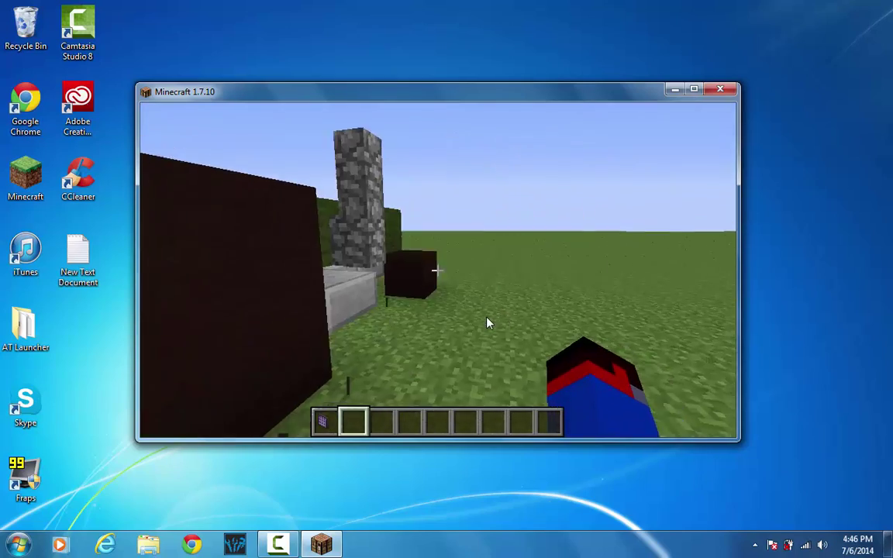